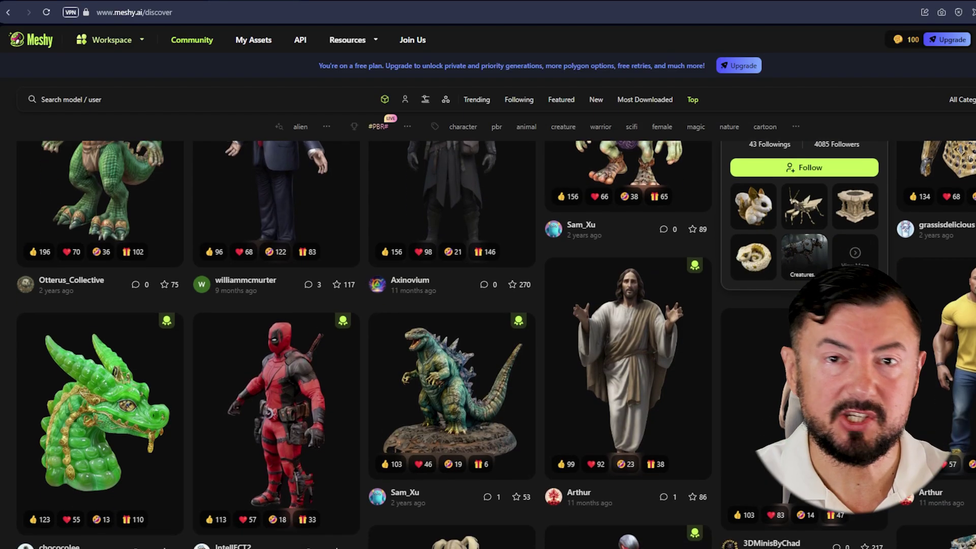
Scroll down through the Discover page's gallery of community-made 3D models
{"action": "scroll", "coordinate": [496, 343], "scroll_direction": "down", "scroll_amount": 6}
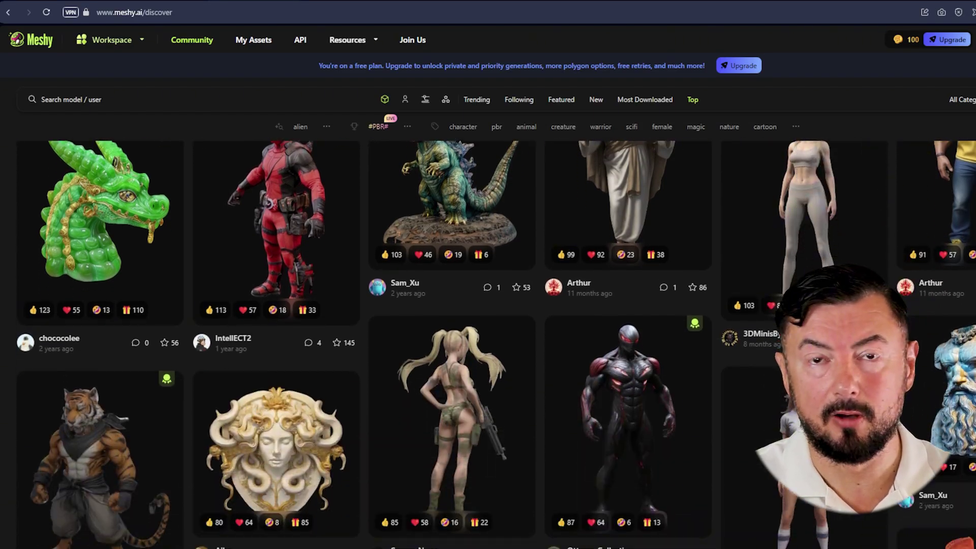
{"action": "scroll", "coordinate": [496, 344], "scroll_direction": "down", "scroll_amount": 8}
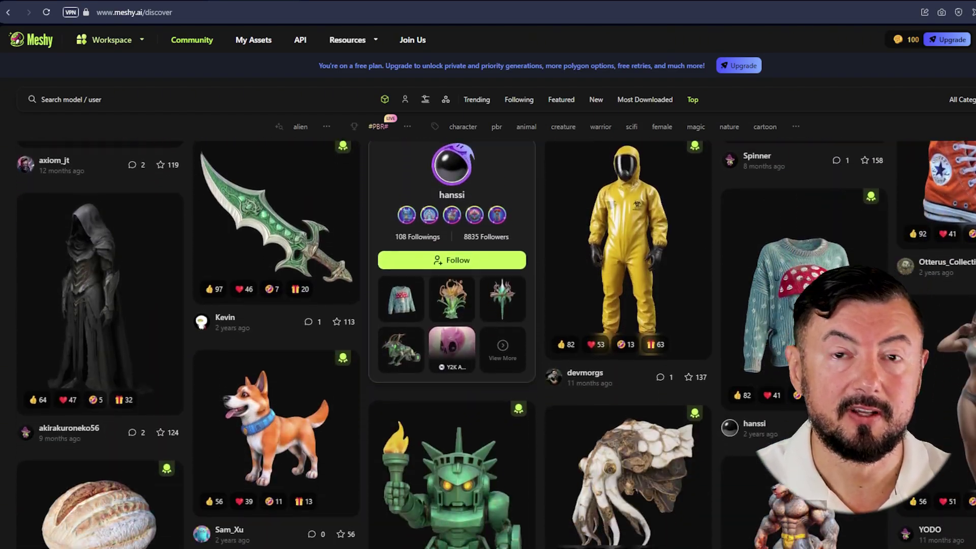
{"action": "scroll", "coordinate": [496, 344], "scroll_direction": "down", "scroll_amount": 7}
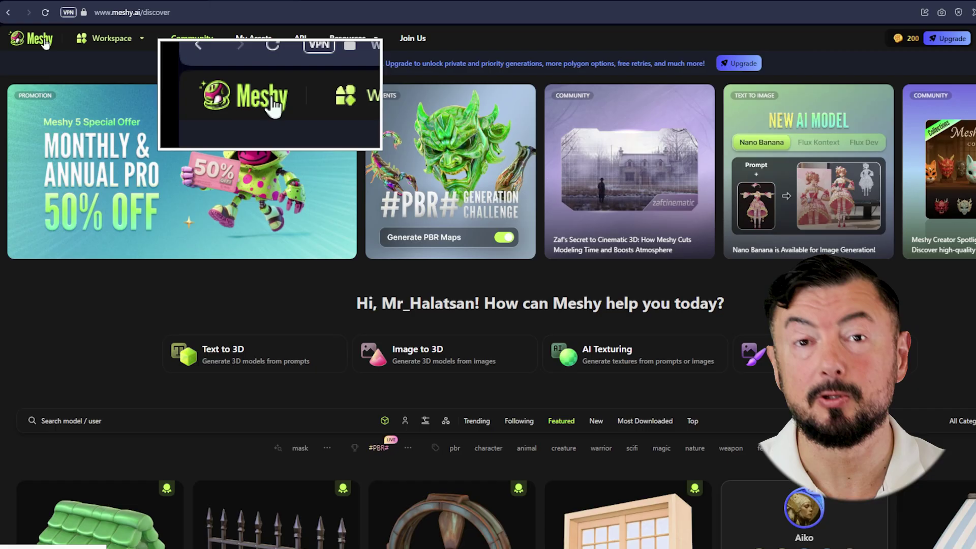
Open the Workspace tools list to start the Image to 3D generation of Futuristic Android Fashionista
{"action": "left_click", "coordinate": [143, 37]}
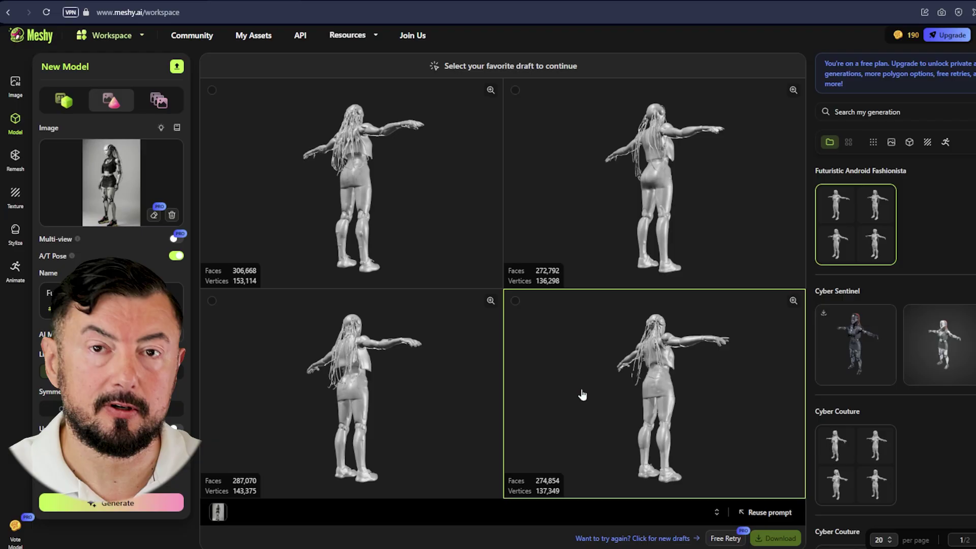
Pick the bottom-right draft, enlarge and orbit it, and review its Max polycount, texture and PBR settings
{"action": "left_click", "coordinate": [621, 394]}
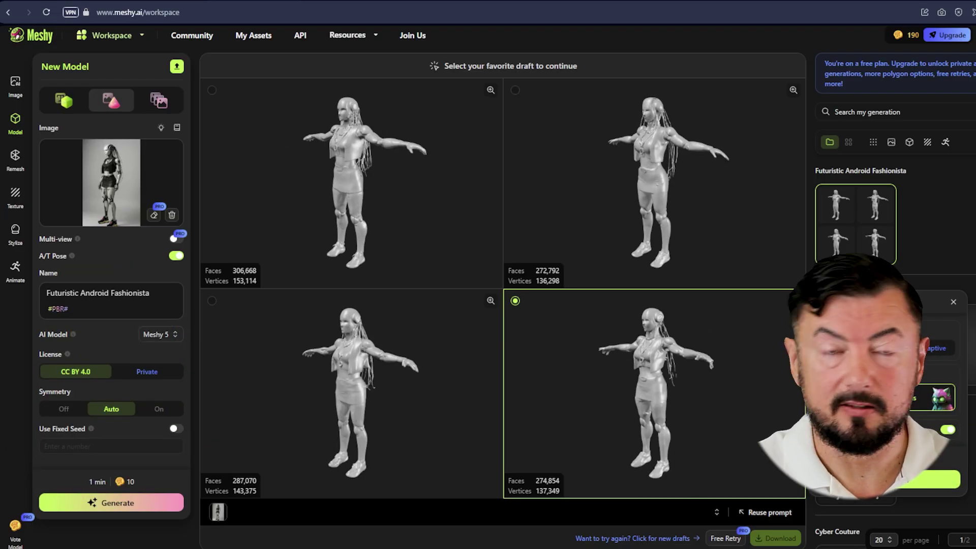
{"action": "left_click", "coordinate": [793, 300]}
{"action": "left_click_drag", "start_coordinate": [584, 283], "coordinate": [509, 298]}
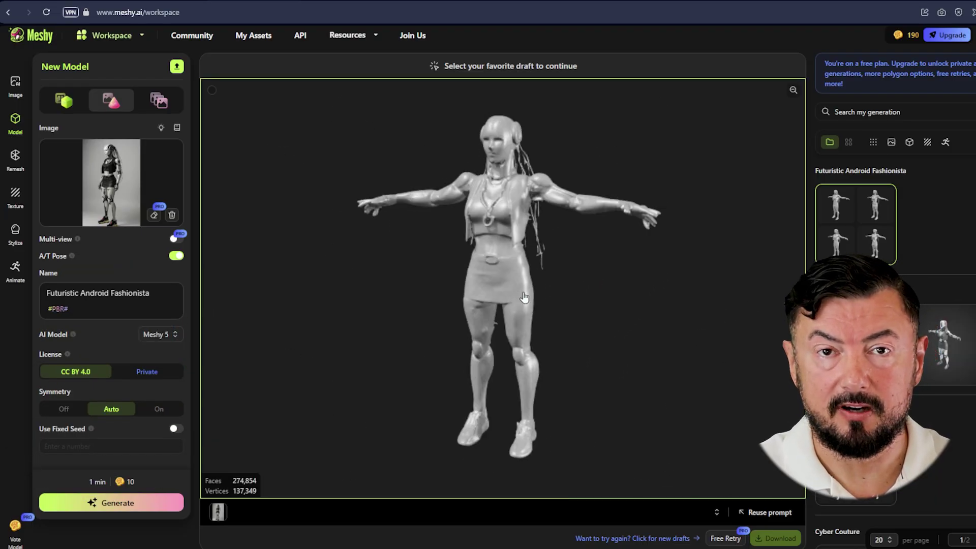
{"action": "left_click", "coordinate": [521, 151]}
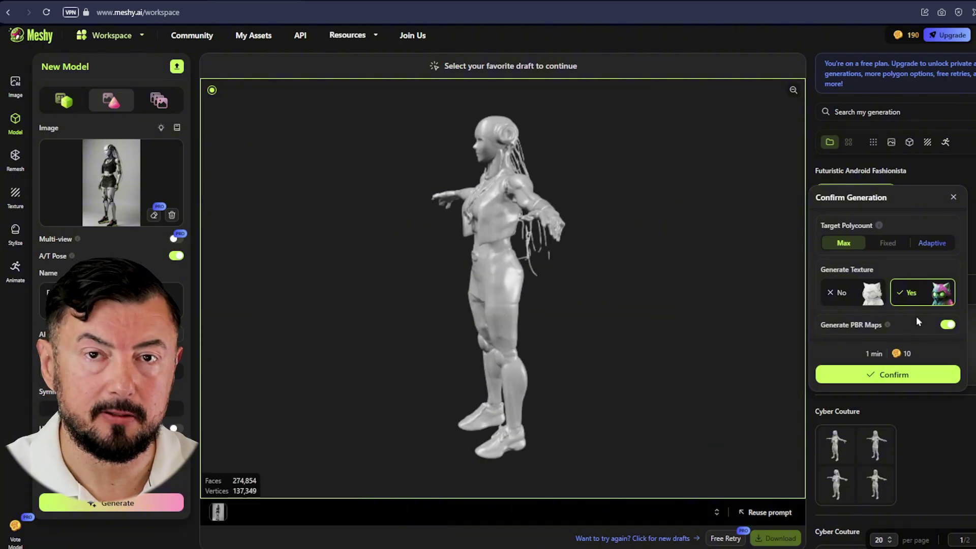
{"action": "left_click", "coordinate": [631, 283]}
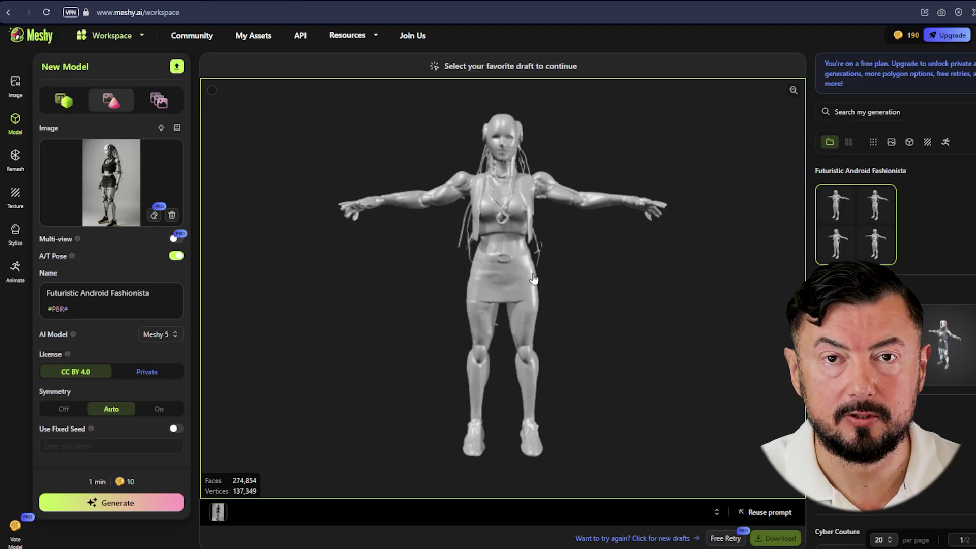
{"action": "left_click_drag", "start_coordinate": [538, 279], "coordinate": [603, 274]}
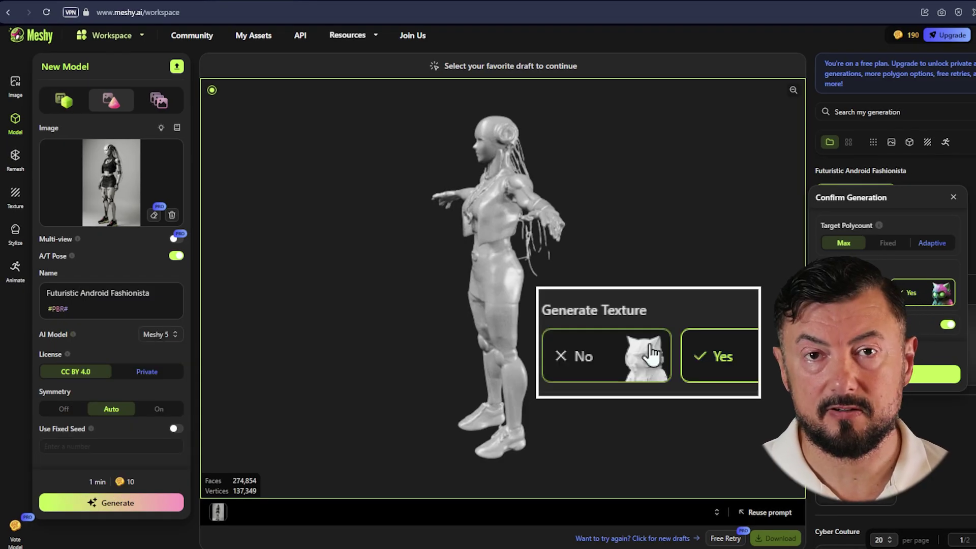
Confirm the 10-credit textured generation of the chosen android draft
{"action": "left_click", "coordinate": [938, 374]}
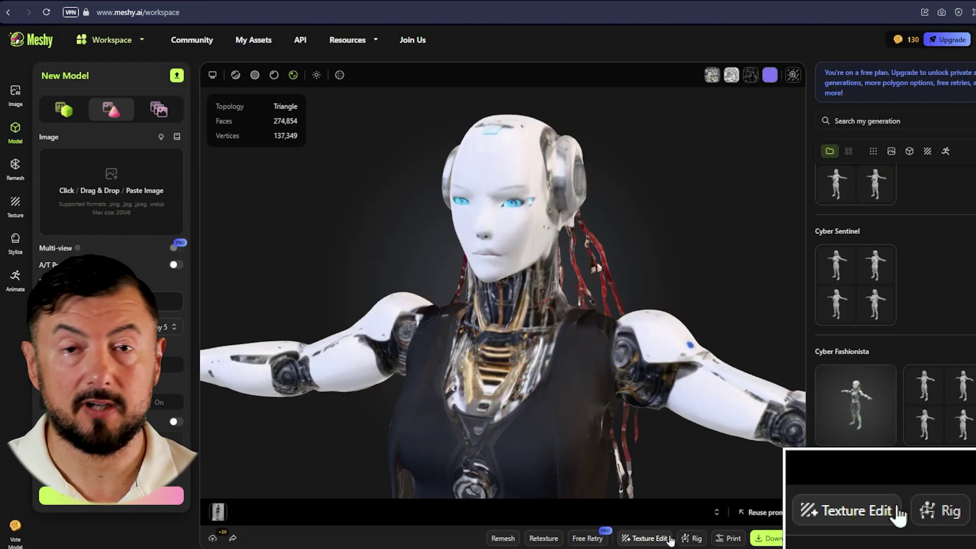
In Texture Edit, brush over the android's forehead flaw and apply a repaired texture variant
{"action": "left_click", "coordinate": [667, 538]}
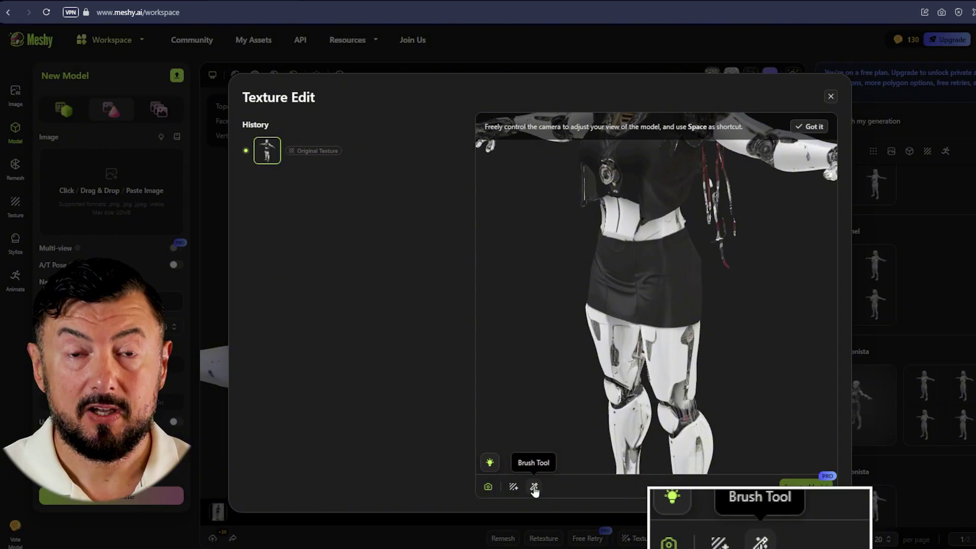
{"action": "left_click", "coordinate": [533, 487]}
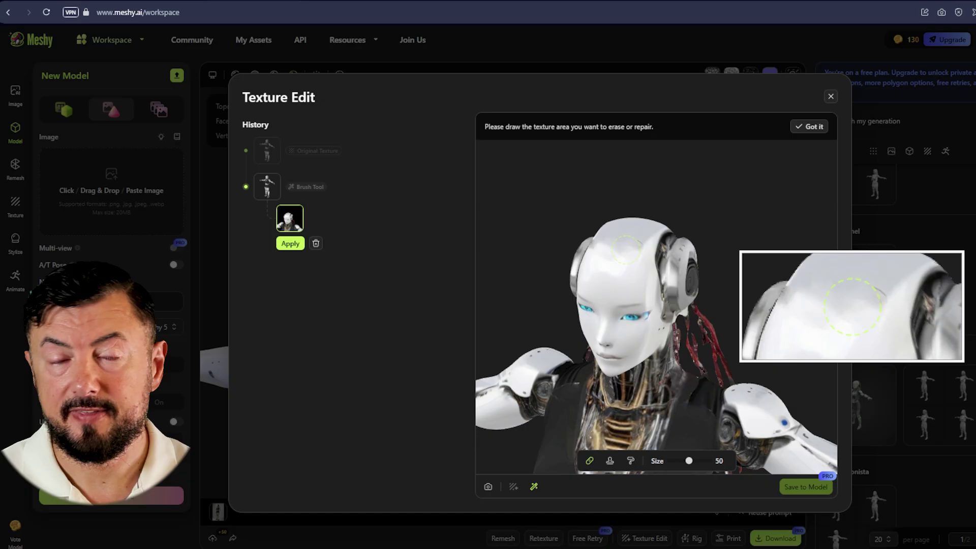
{"action": "left_click_drag", "start_coordinate": [631, 247], "coordinate": [636, 243]}
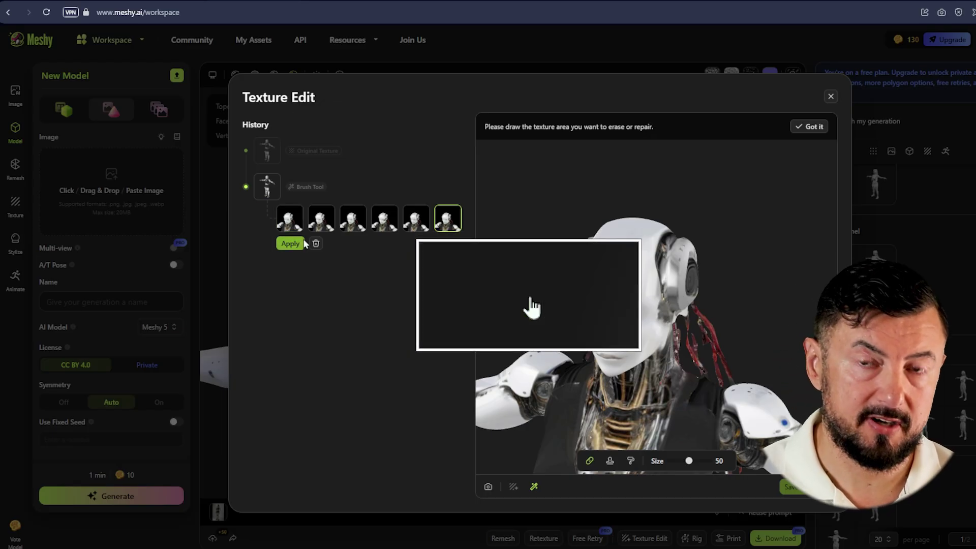
{"action": "left_click", "coordinate": [291, 243]}
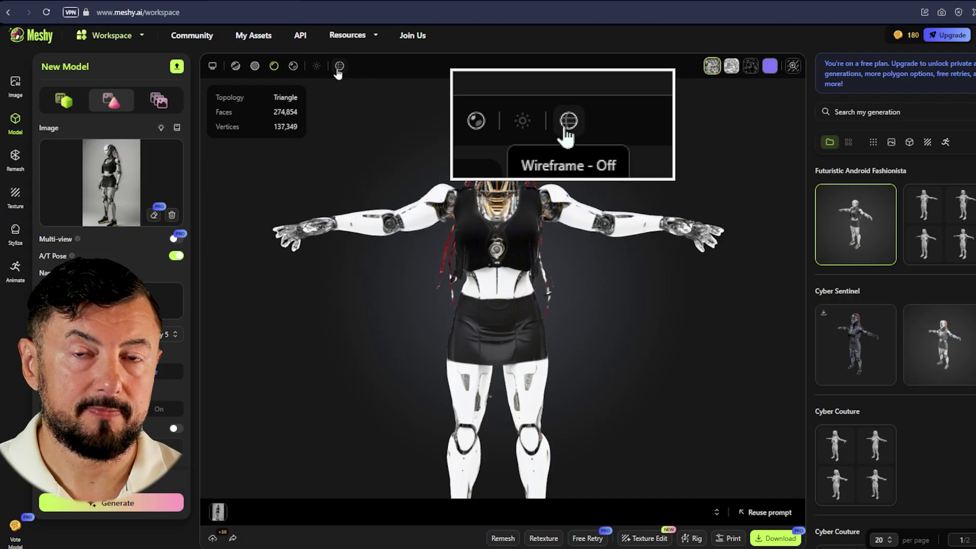
{"action": "left_click", "coordinate": [339, 66]}
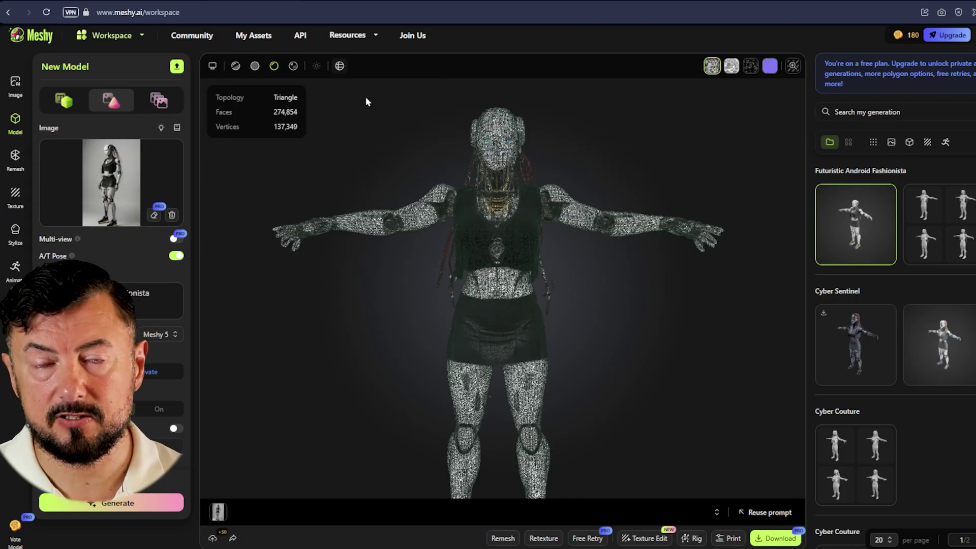
{"action": "scroll", "coordinate": [498, 209], "scroll_direction": "up", "scroll_amount": 5}
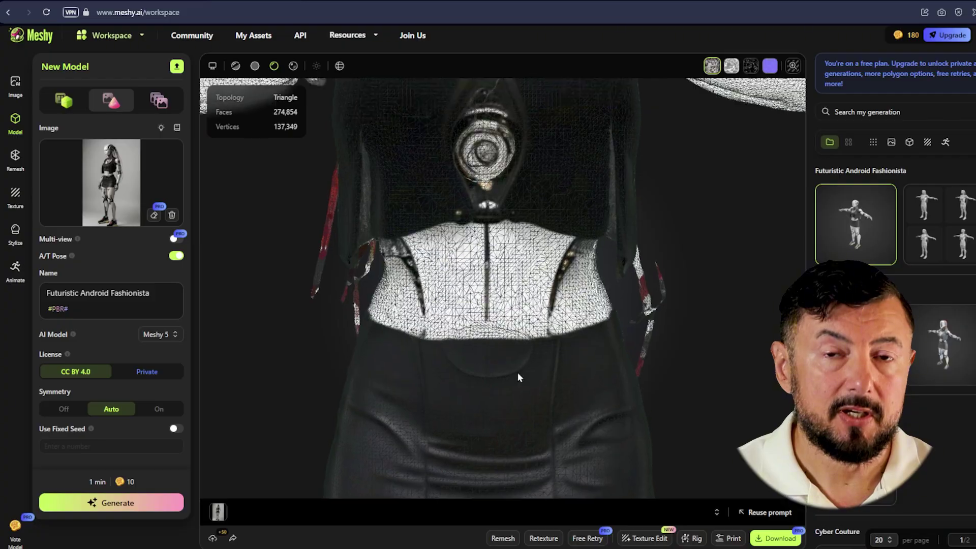
{"action": "scroll", "coordinate": [519, 374], "scroll_direction": "up", "scroll_amount": 3}
{"action": "right_click_drag", "start_coordinate": [540, 366], "coordinate": [542, 297]}
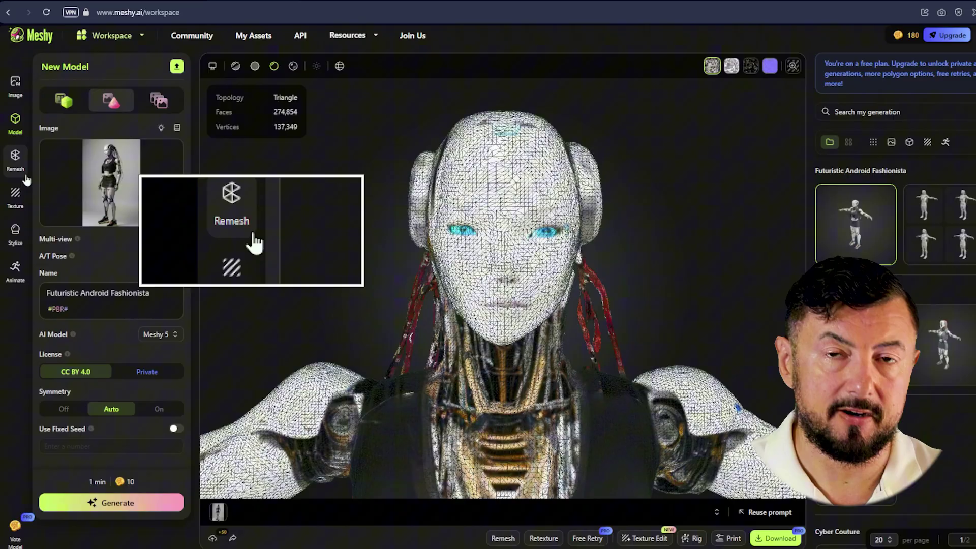
Remesh the android at Fixed 10K with Triangle topology, after briefly switching to Quad
{"action": "left_click", "coordinate": [26, 175]}
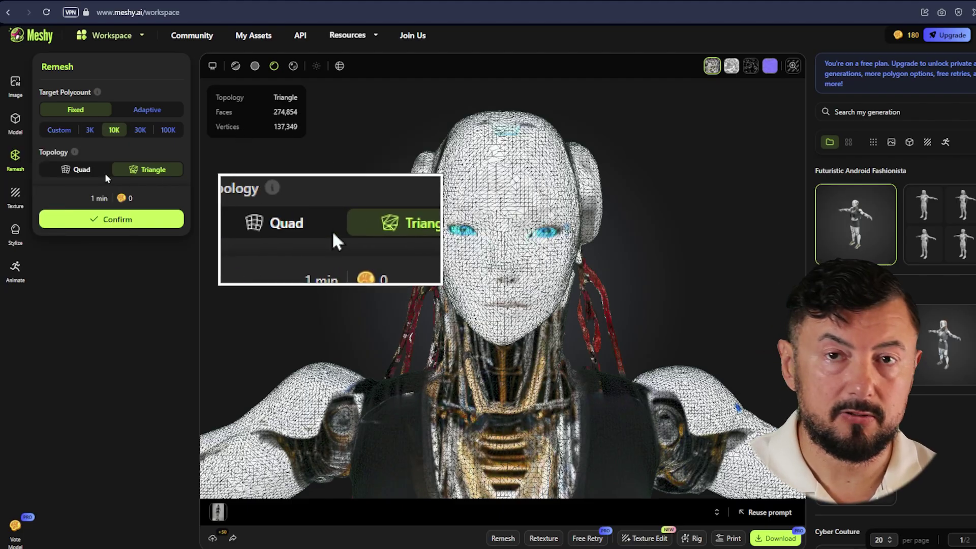
{"action": "left_click", "coordinate": [87, 175]}
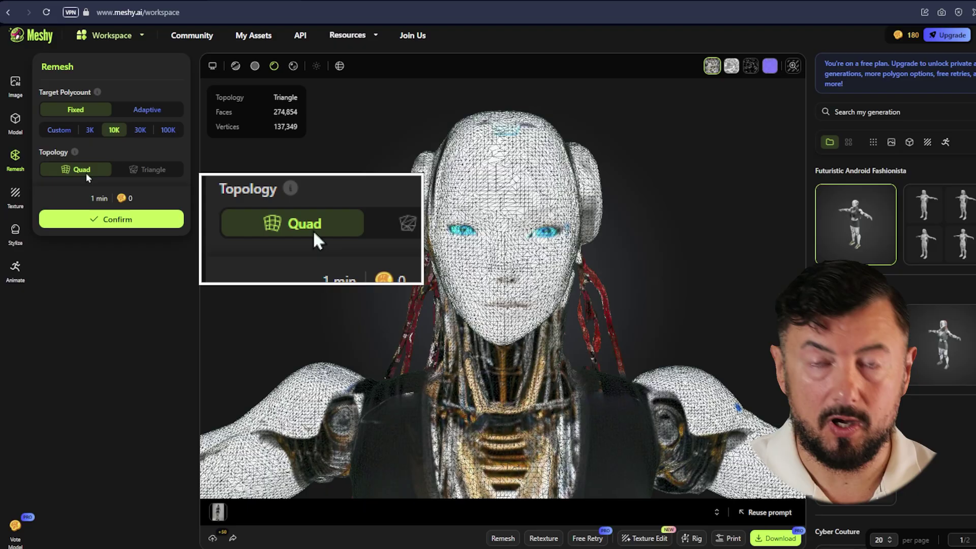
{"action": "left_click", "coordinate": [147, 175]}
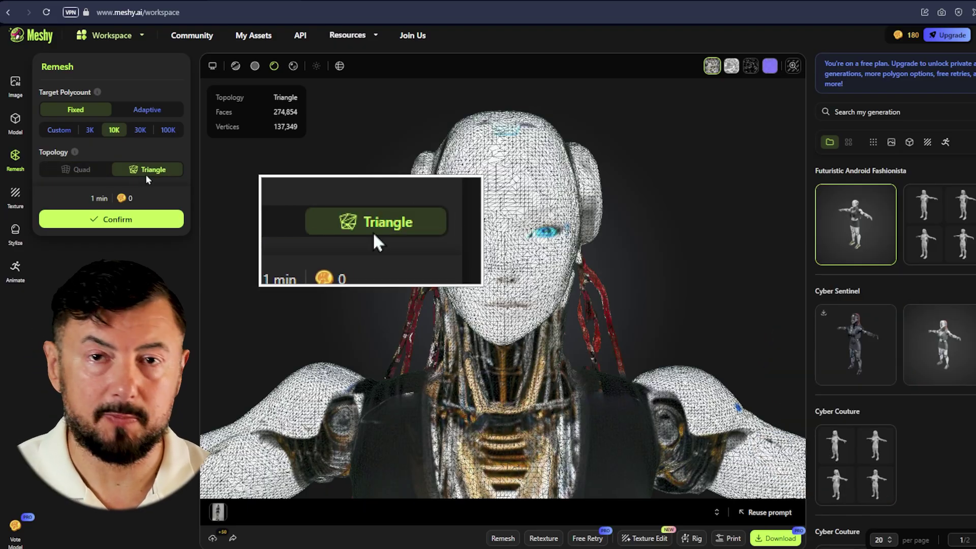
{"action": "left_click", "coordinate": [114, 219]}
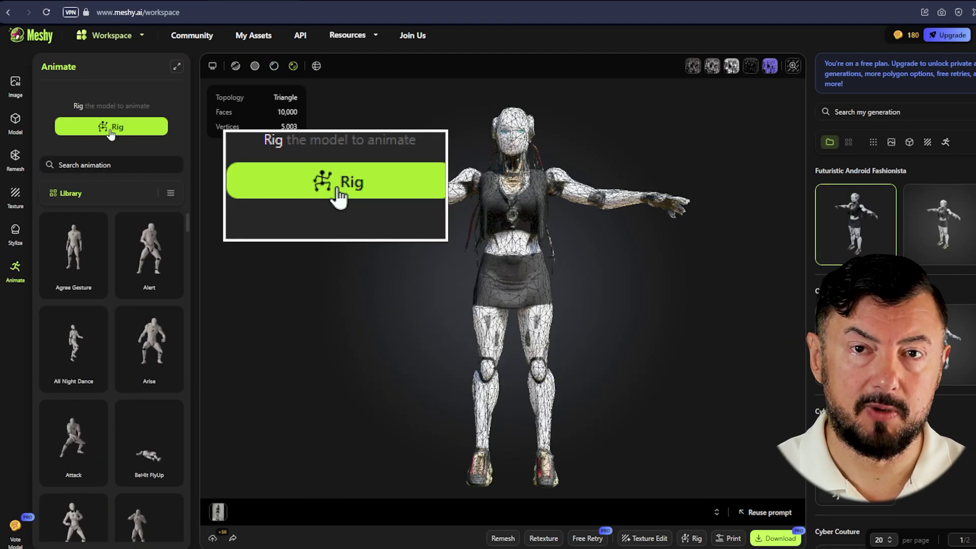
Rig the remeshed android, confirming markers at chin, shoulders, elbows, wrists, groin, knees and ankles
{"action": "left_click", "coordinate": [111, 129]}
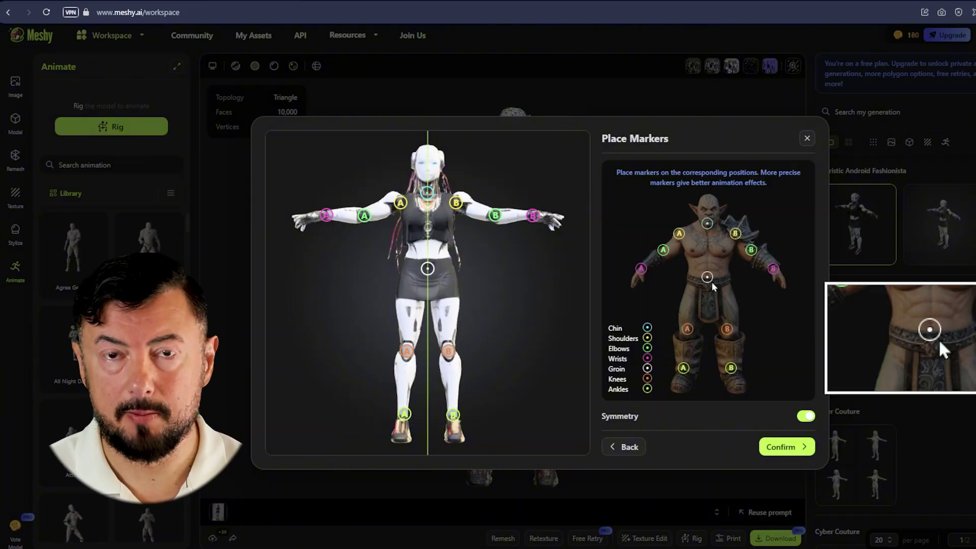
{"action": "left_click", "coordinate": [794, 450]}
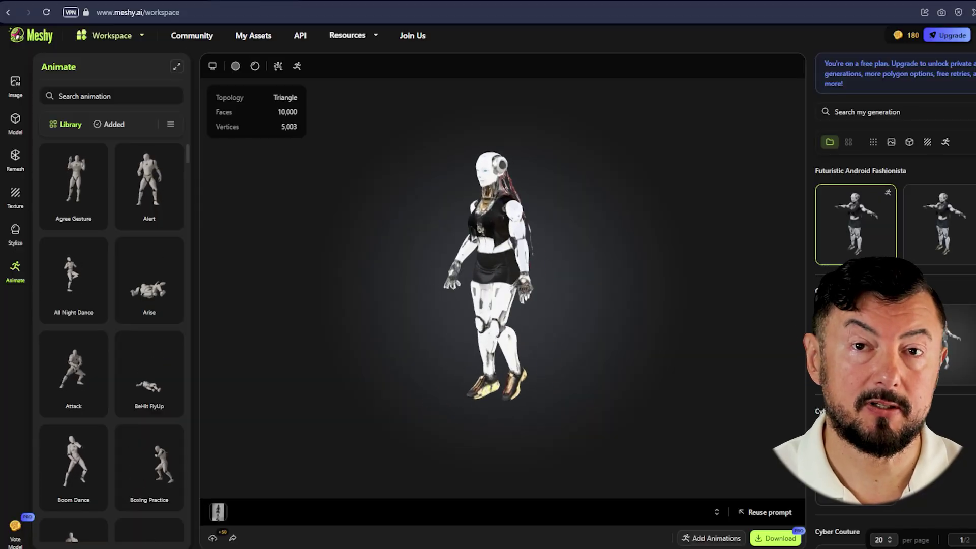
Add the All Night Dance motion from the Animate library to the rigged android
{"action": "left_click", "coordinate": [89, 278]}
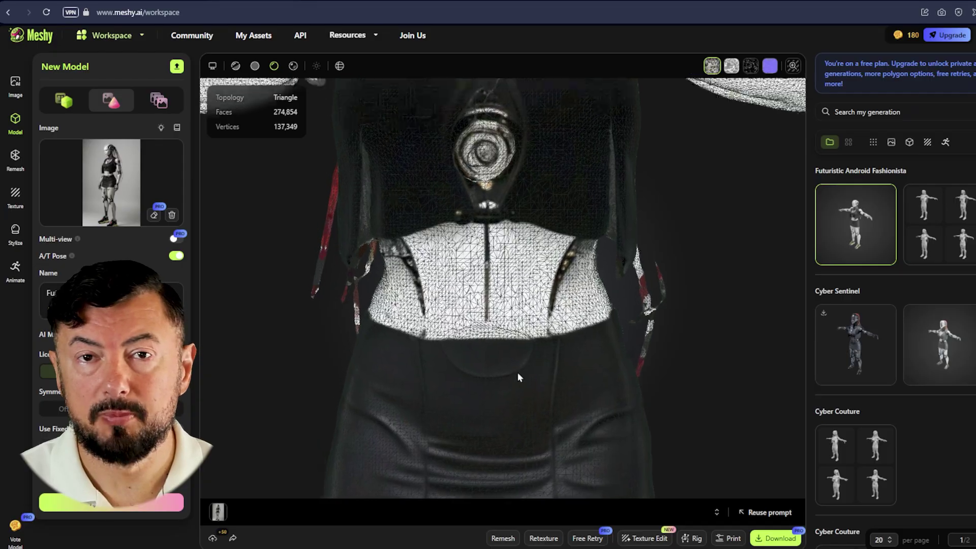
Orbit the view to look down on the textured android model
{"action": "left_click_drag", "start_coordinate": [516, 375], "coordinate": [515, 254]}
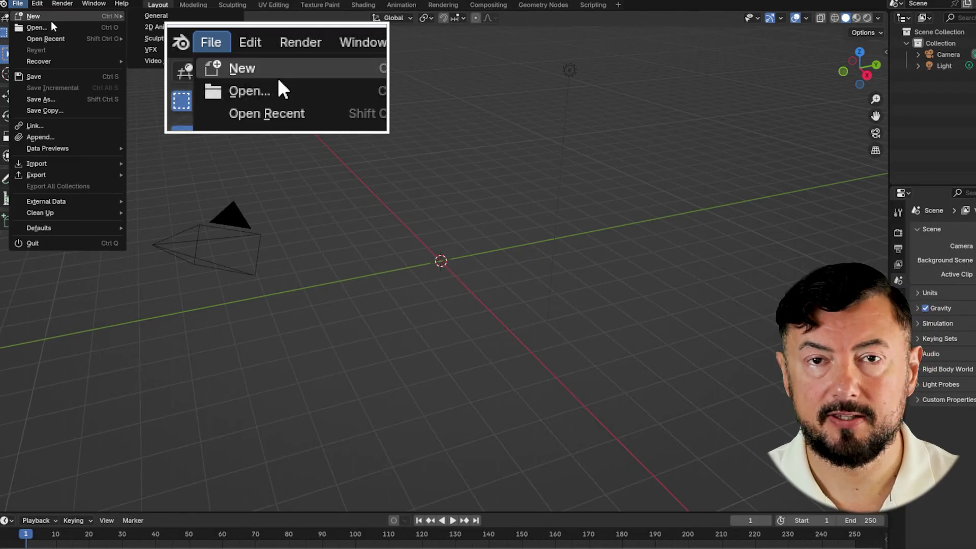
Play the imported android's animation in Blender's timeline
{"action": "mouse_move", "coordinate": [70, 164]}
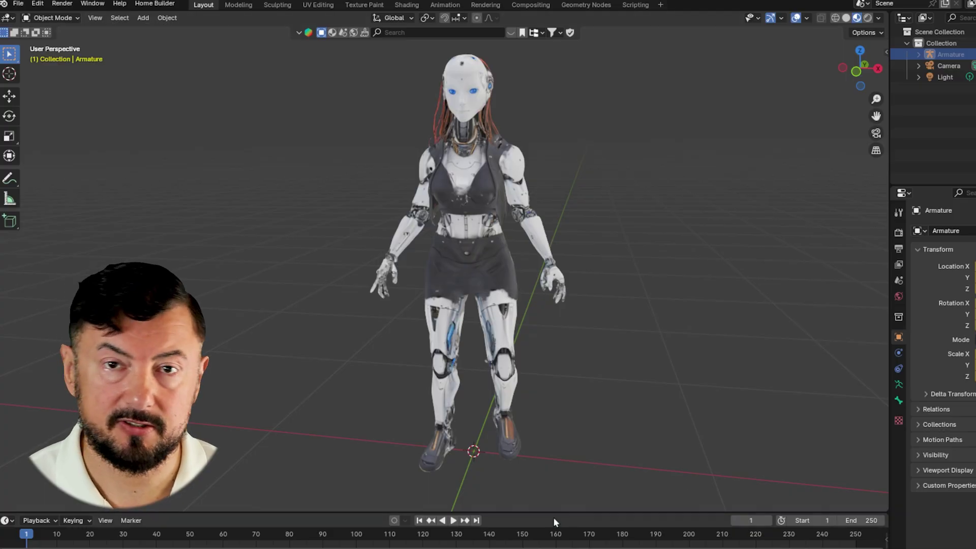
{"action": "key", "text": "space"}
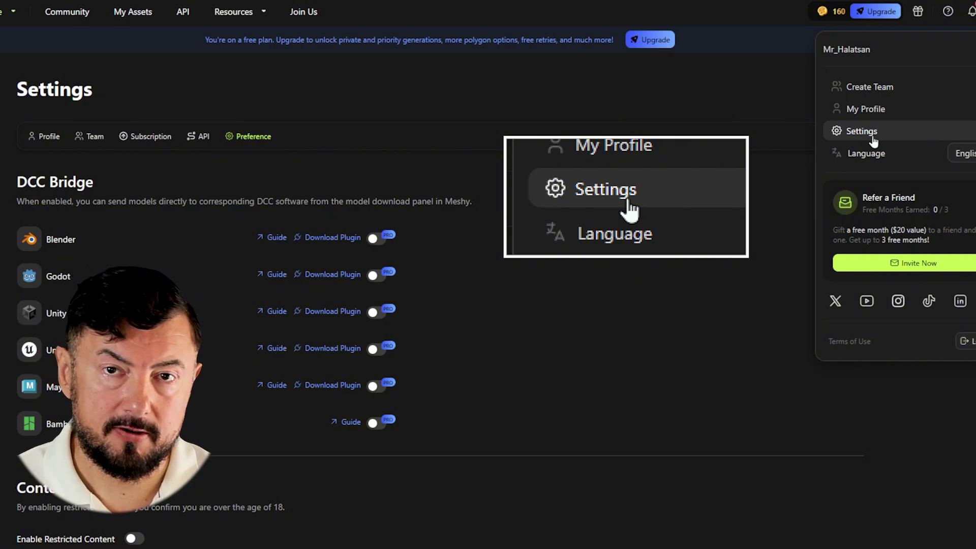
Go to the account Settings' Preference tab to view the DCC Bridge plugin list
{"action": "left_click", "coordinate": [873, 140]}
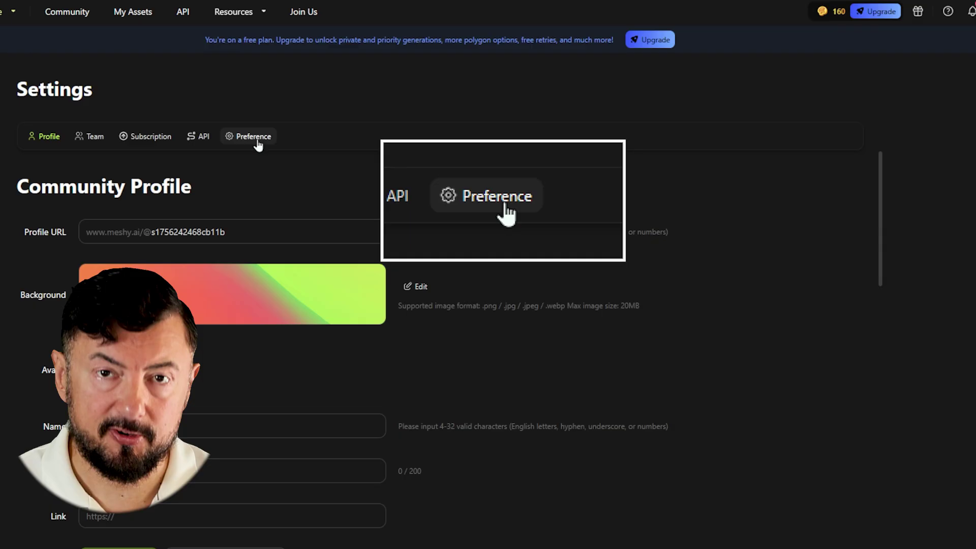
{"action": "left_click", "coordinate": [257, 139]}
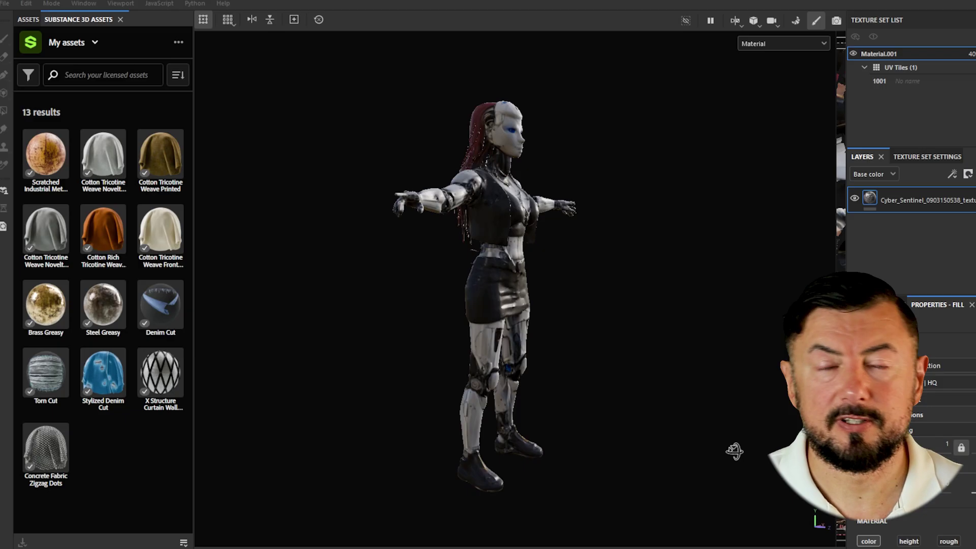
{"action": "left_click_drag", "start_coordinate": [735, 450], "coordinate": [598, 446], "text": "alt"}
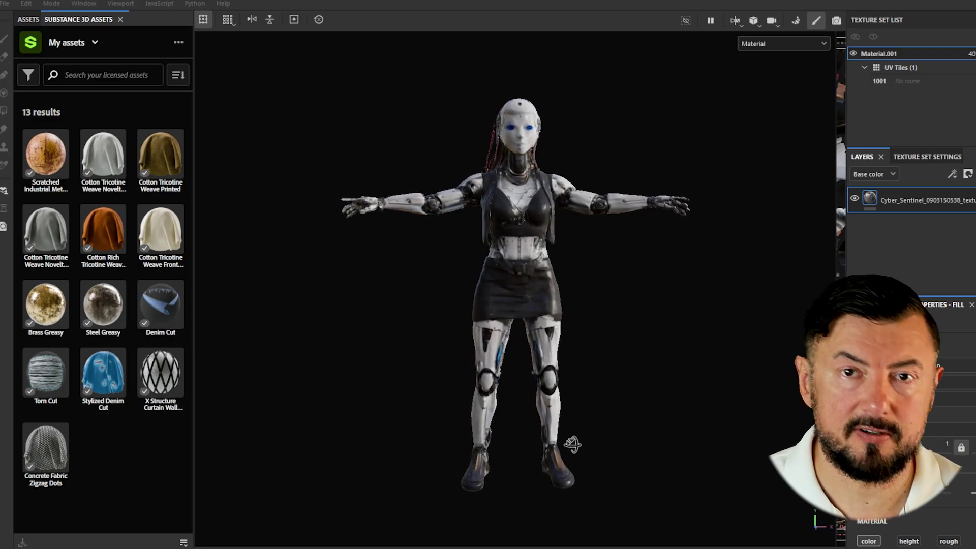